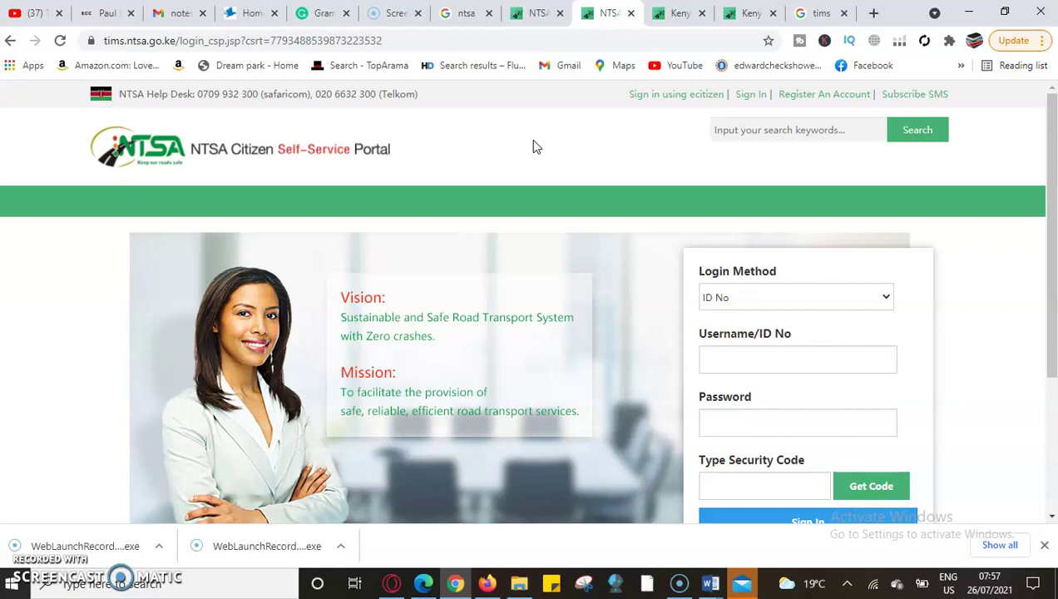
Look over the web search results for ntsa and the NTSA self-service portal's login page.
{"action": "left_click", "coordinate": [518, 144]}
{"action": "left_click", "coordinate": [463, 15]}
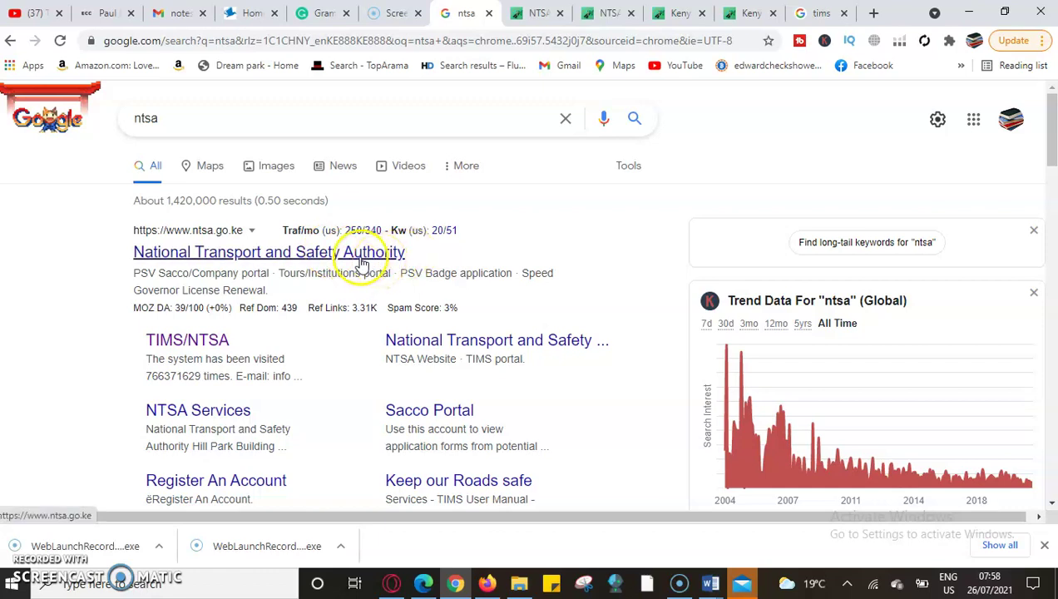
{"action": "scroll", "coordinate": [364, 270], "scroll_direction": "down", "scroll_amount": 2}
{"action": "scroll", "coordinate": [363, 277], "scroll_direction": "up", "scroll_amount": 2}
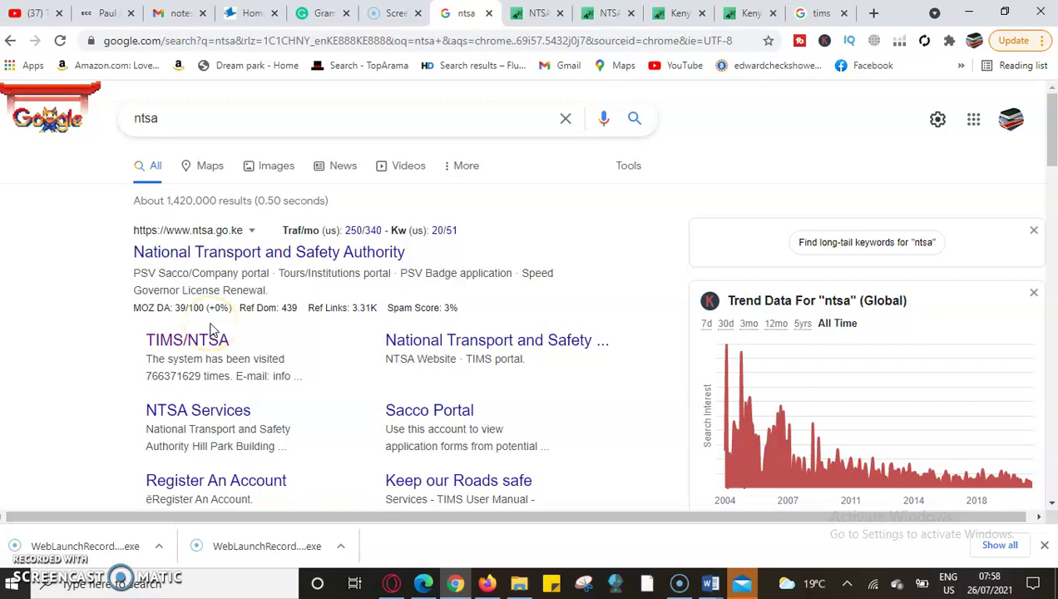
{"action": "left_click", "coordinate": [539, 15]}
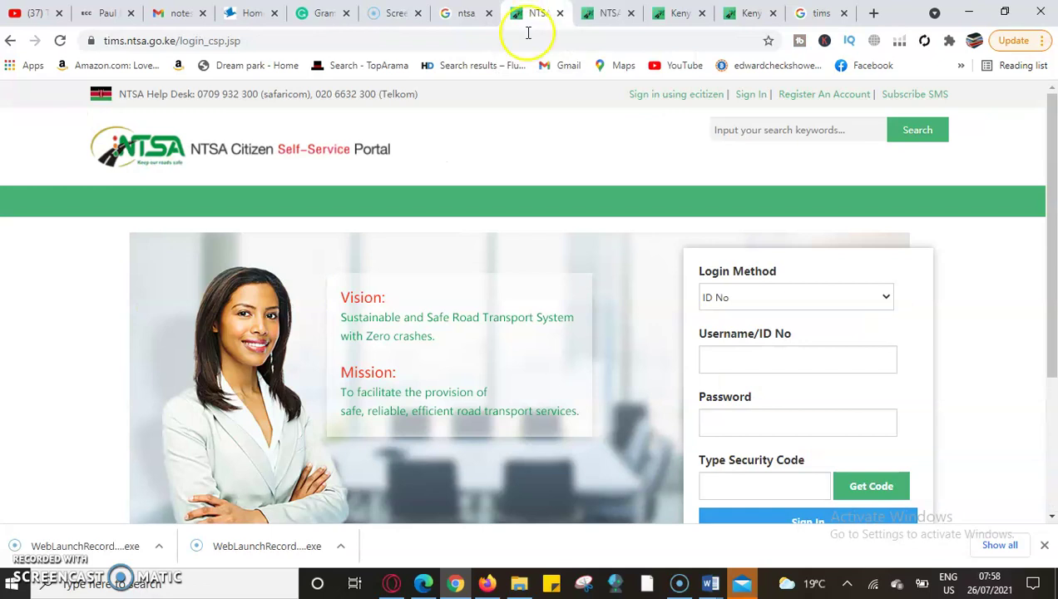
{"action": "scroll", "coordinate": [514, 188], "scroll_direction": "down", "scroll_amount": 3}
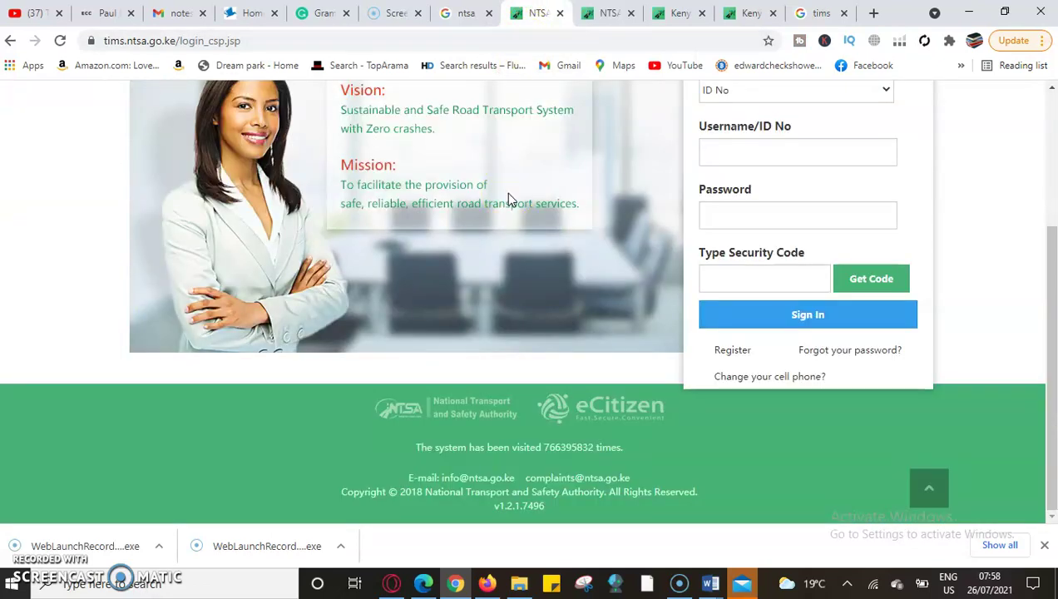
Review the details and fees of the open provisional driving licence application and proceed to its payment.
{"action": "left_click", "coordinate": [604, 12]}
{"action": "left_click", "coordinate": [661, 17]}
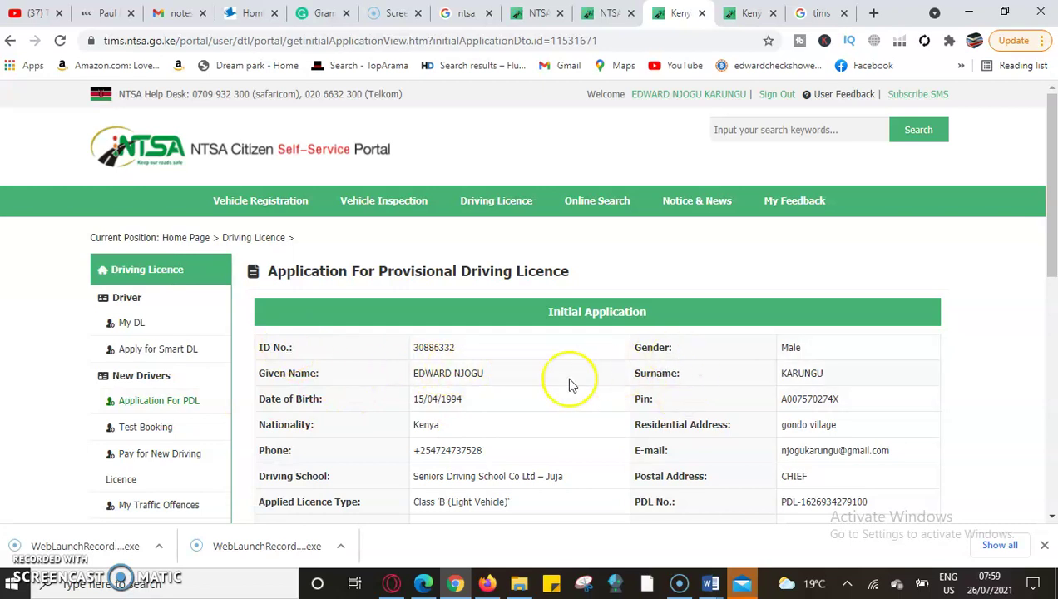
{"action": "scroll", "coordinate": [570, 384], "scroll_direction": "down", "scroll_amount": 1}
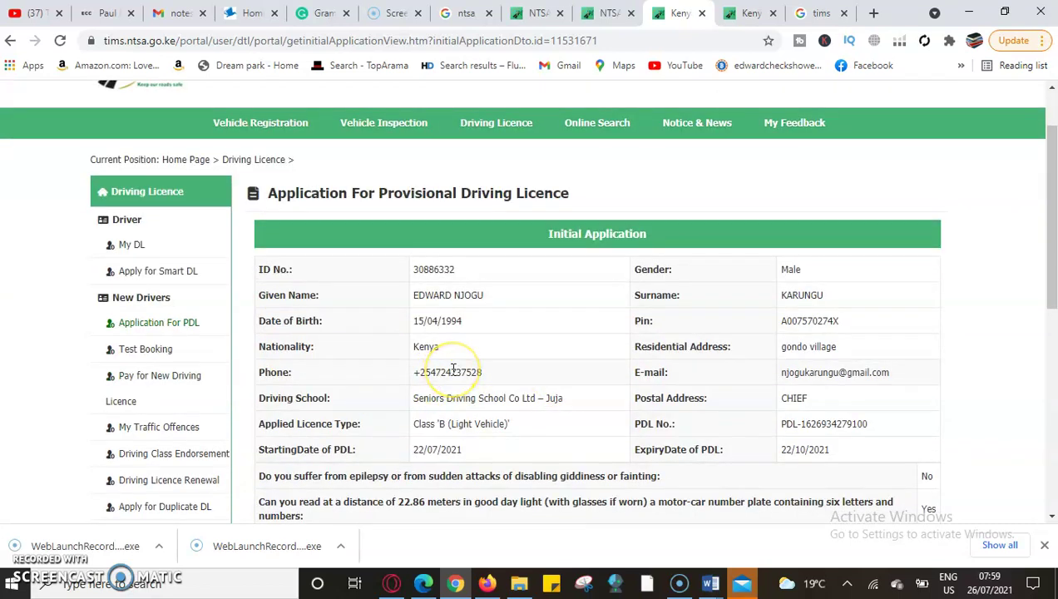
{"action": "scroll", "coordinate": [326, 417], "scroll_direction": "down", "scroll_amount": 2}
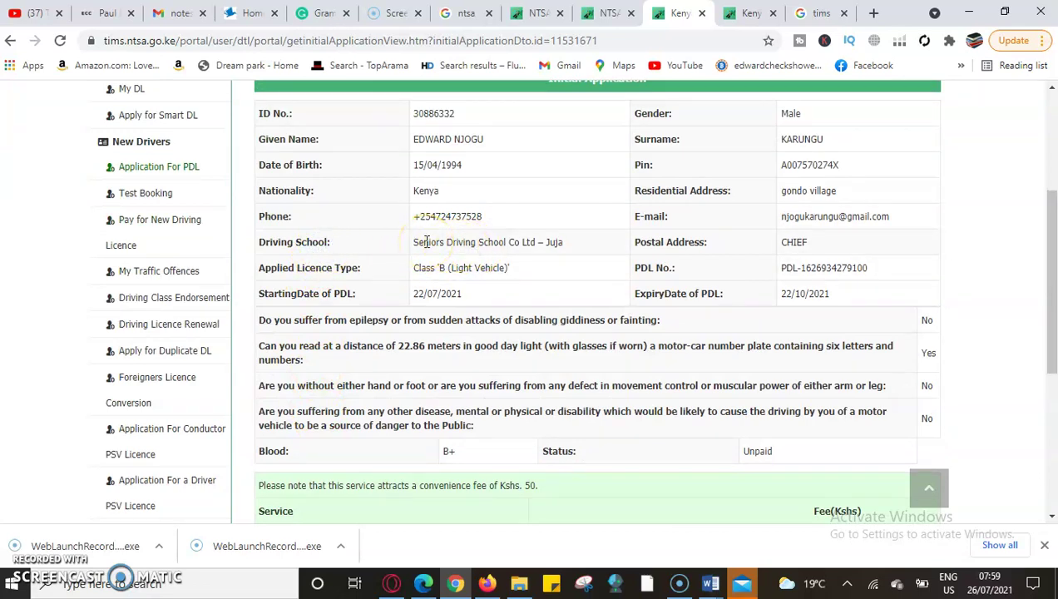
{"action": "left_click", "coordinate": [486, 235]}
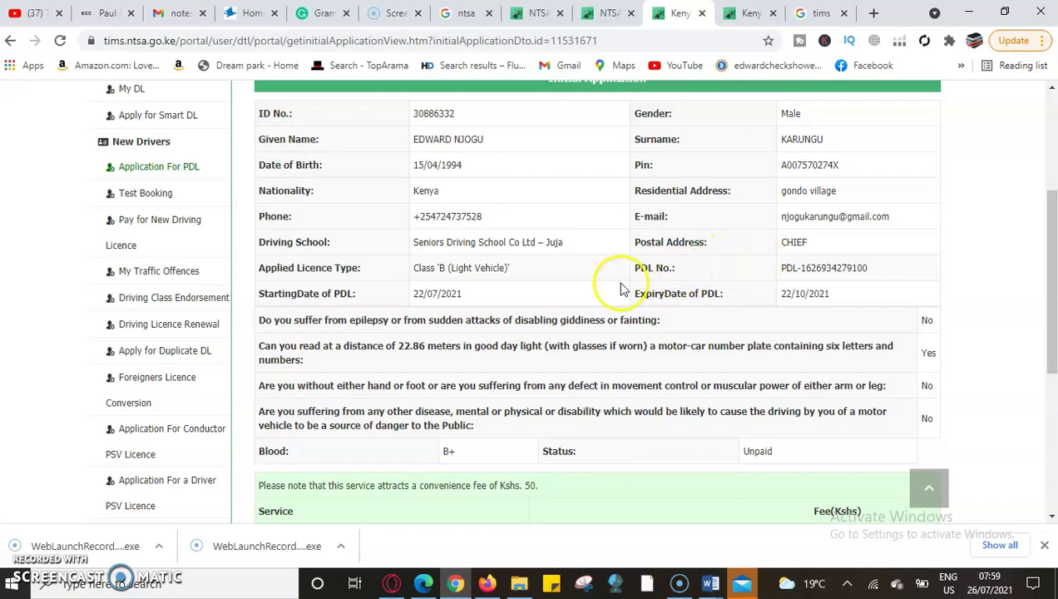
{"action": "scroll", "coordinate": [501, 287], "scroll_direction": "down", "scroll_amount": 3}
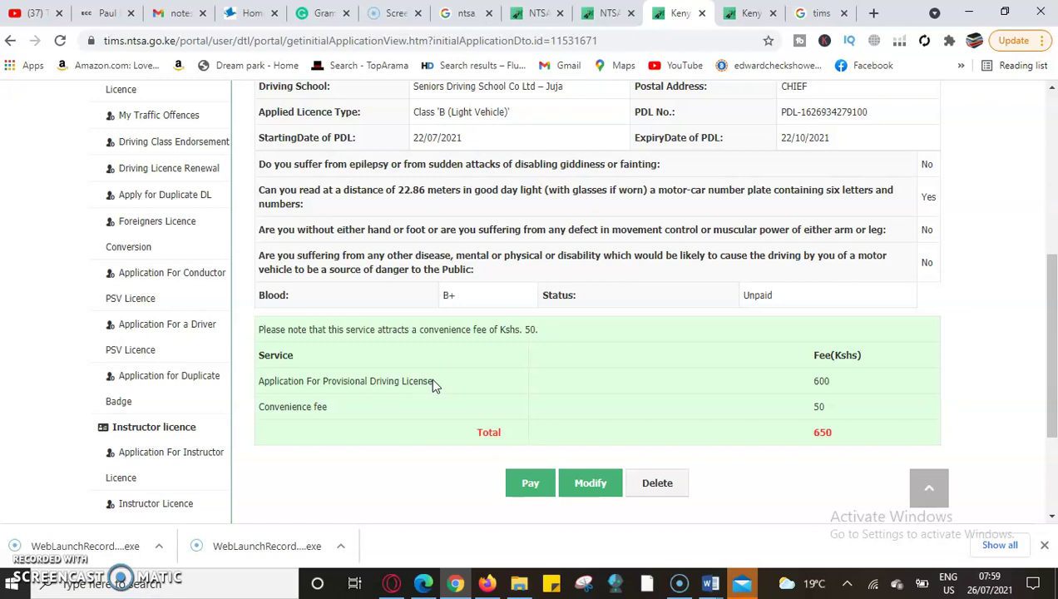
{"action": "left_click", "coordinate": [523, 484]}
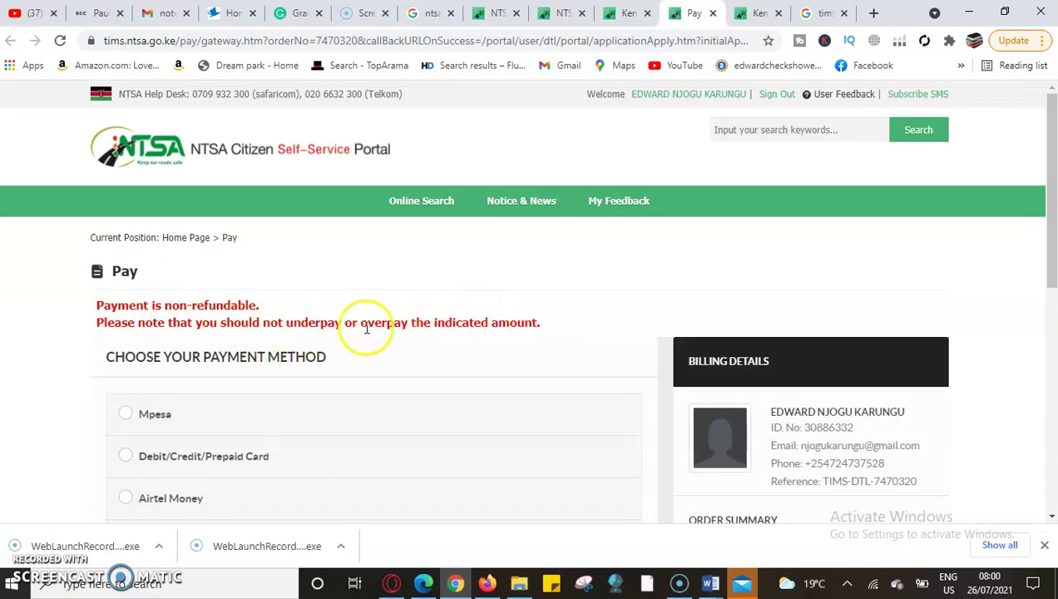
Choose Mpesa as the payment method, read its pay bill instructions and complete the KES 650 payment.
{"action": "scroll", "coordinate": [373, 347], "scroll_direction": "down", "scroll_amount": 3}
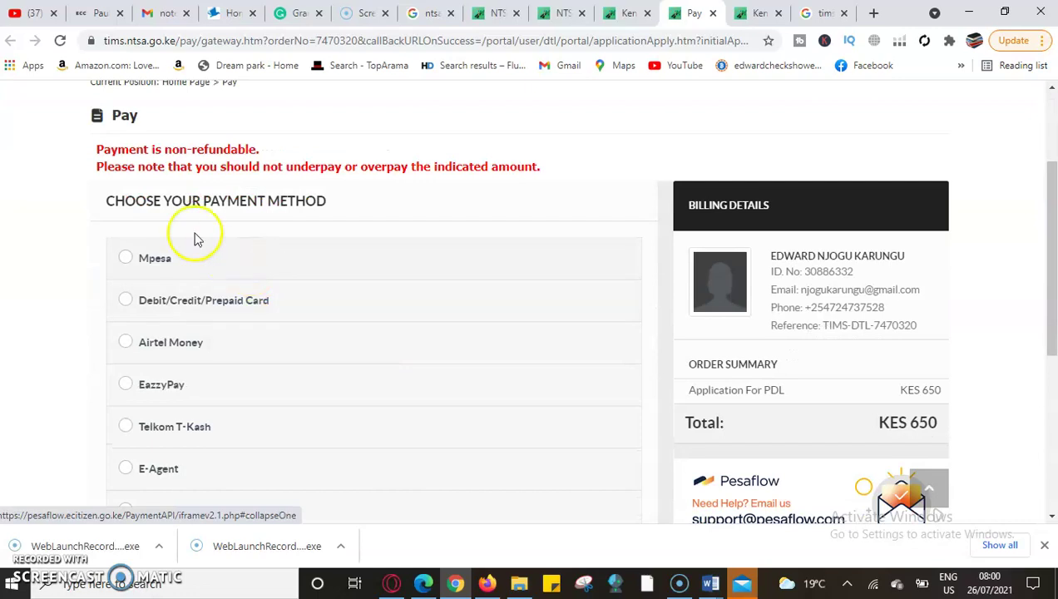
{"action": "left_click", "coordinate": [125, 260]}
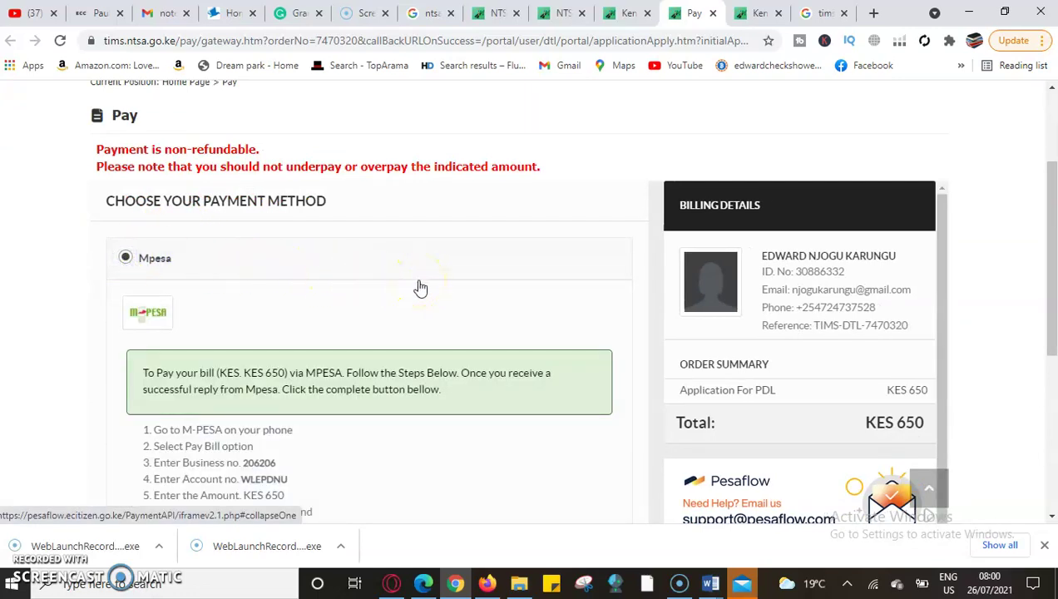
{"action": "scroll", "coordinate": [420, 288], "scroll_direction": "down", "scroll_amount": 1}
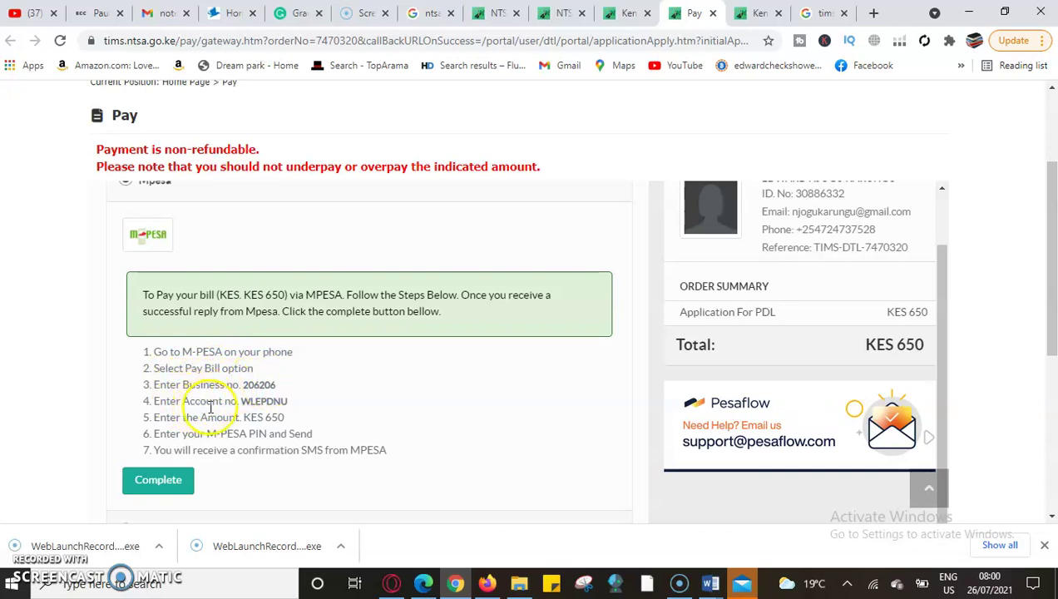
{"action": "scroll", "coordinate": [233, 436], "scroll_direction": "down", "scroll_amount": 2}
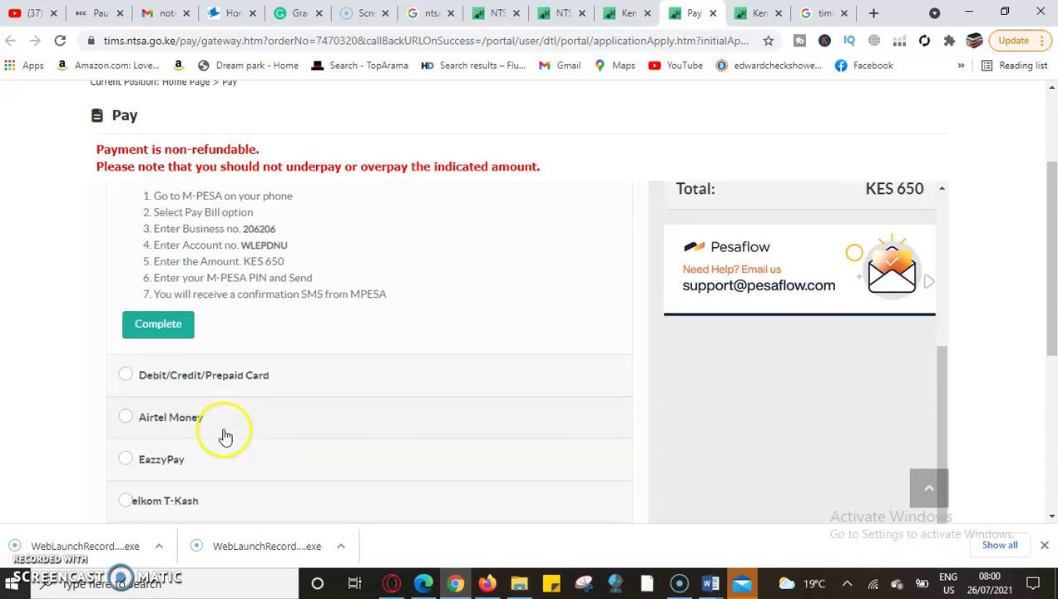
{"action": "scroll", "coordinate": [320, 391], "scroll_direction": "up", "scroll_amount": 1}
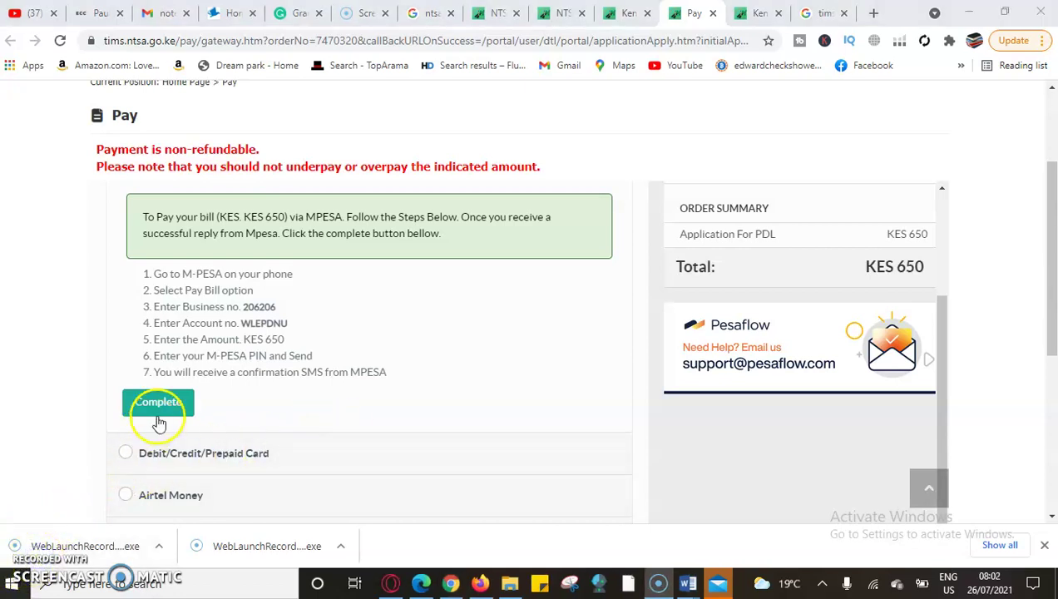
{"action": "left_click", "coordinate": [161, 404]}
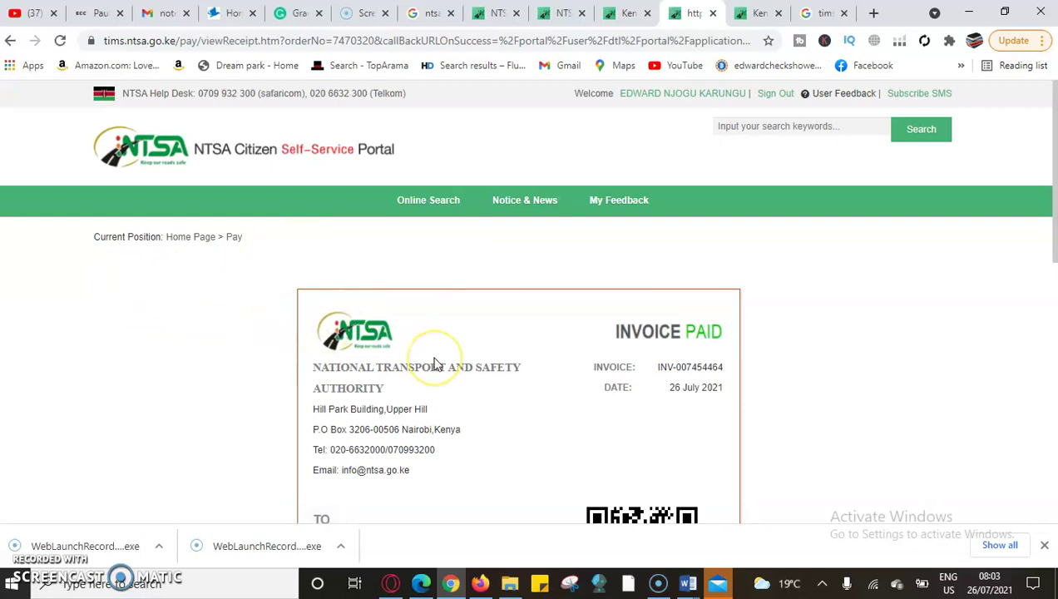
Review the paid invoice and save it as a PDF named viewReceipt in the Downloads folder.
{"action": "scroll", "coordinate": [478, 349], "scroll_direction": "down", "scroll_amount": 2}
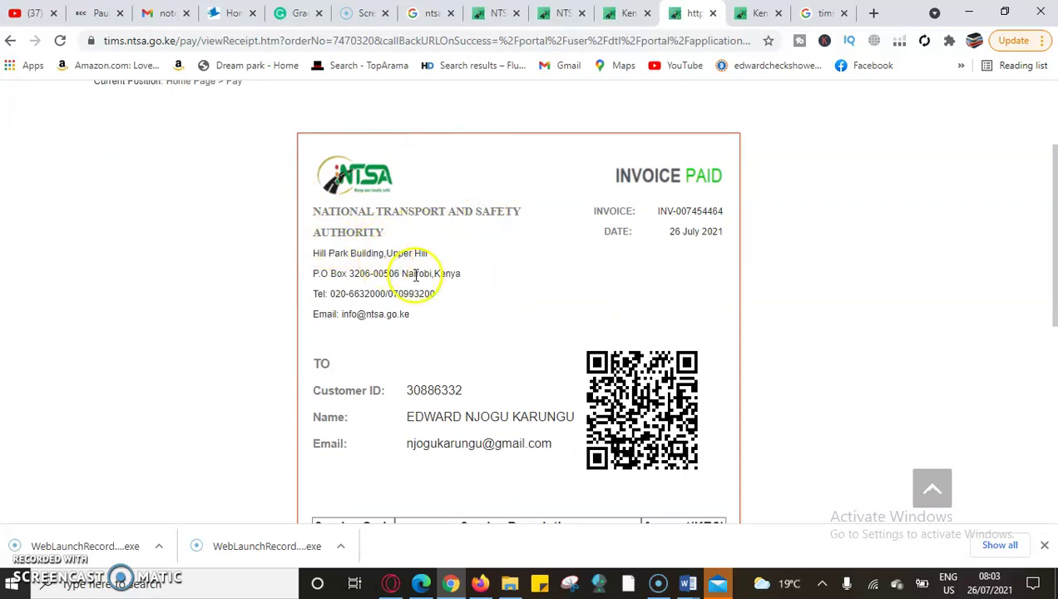
{"action": "scroll", "coordinate": [416, 276], "scroll_direction": "down", "scroll_amount": 1}
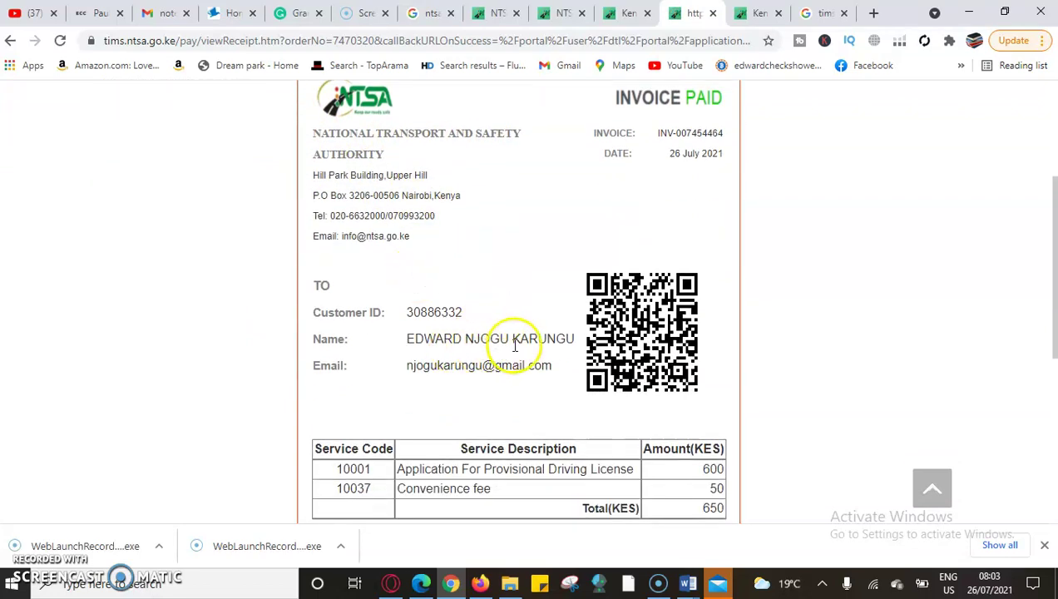
{"action": "scroll", "coordinate": [520, 350], "scroll_direction": "down", "scroll_amount": 1}
{"action": "scroll", "coordinate": [524, 352], "scroll_direction": "down", "scroll_amount": 1}
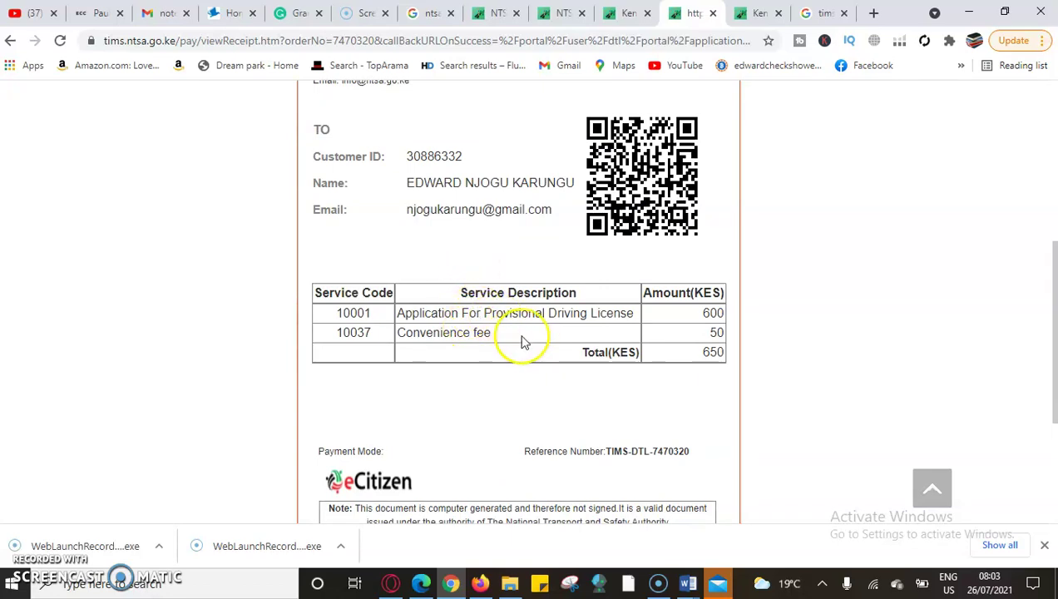
{"action": "scroll", "coordinate": [669, 375], "scroll_direction": "down", "scroll_amount": 2}
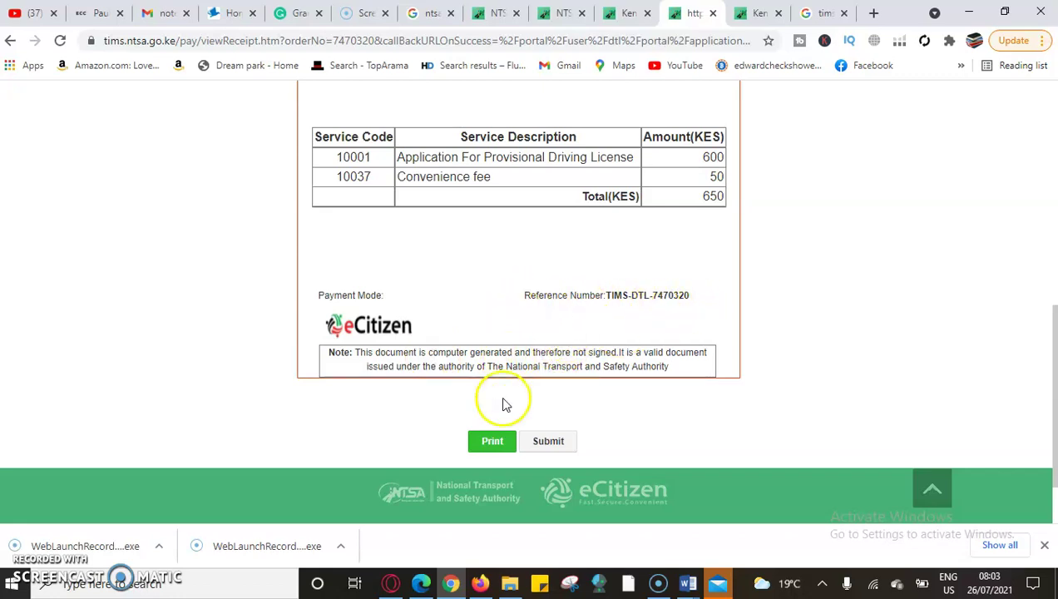
{"action": "left_click", "coordinate": [497, 442]}
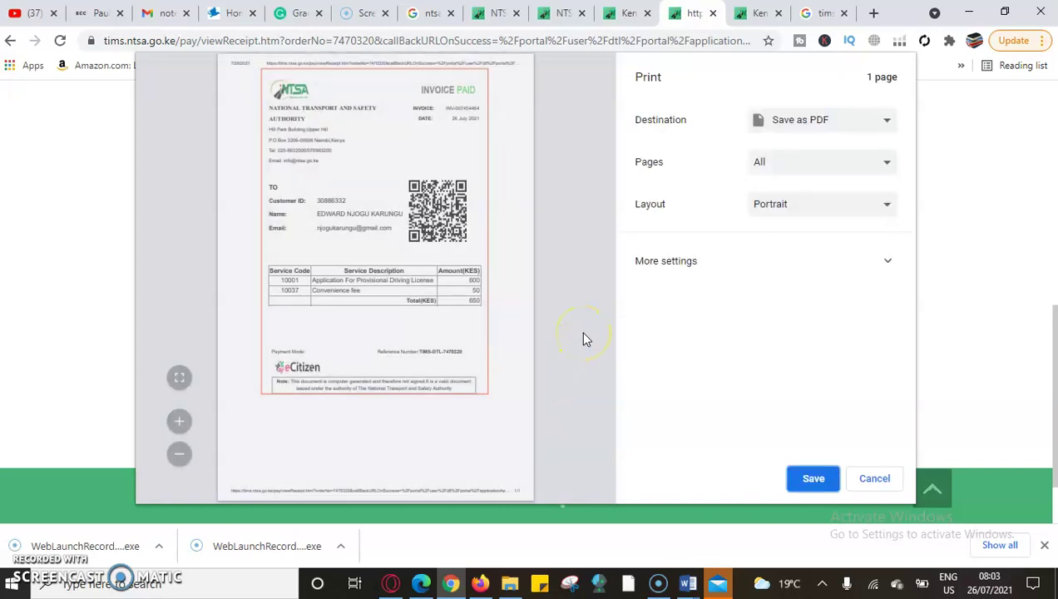
{"action": "left_click", "coordinate": [814, 479]}
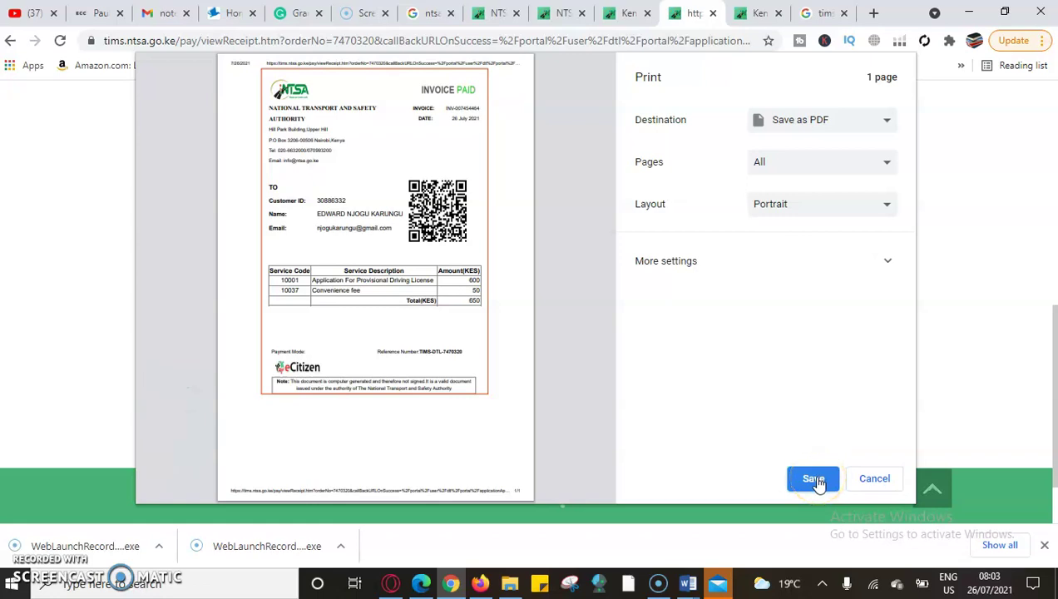
{"action": "left_click", "coordinate": [815, 479]}
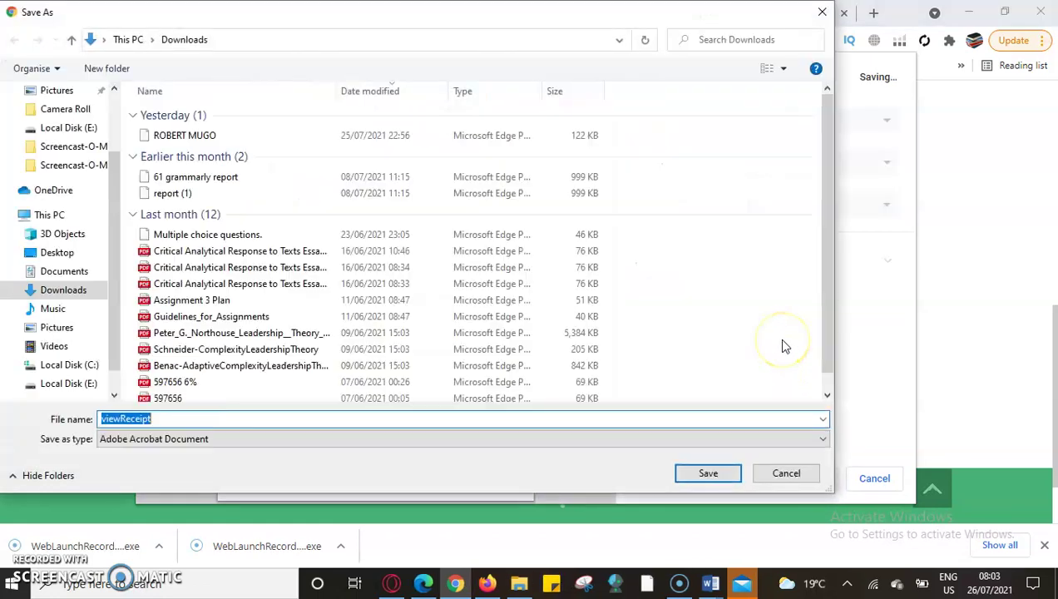
{"action": "left_click", "coordinate": [708, 474]}
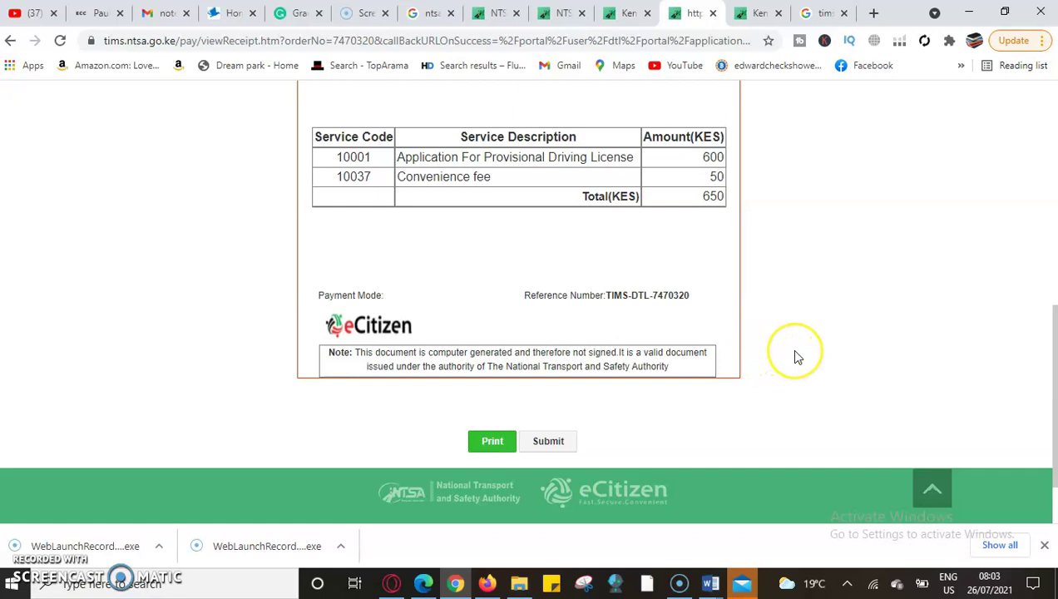
Revisit the provisional driving licence application page, and return to the paid invoice.
{"action": "scroll", "coordinate": [795, 355], "scroll_direction": "up", "scroll_amount": 10}
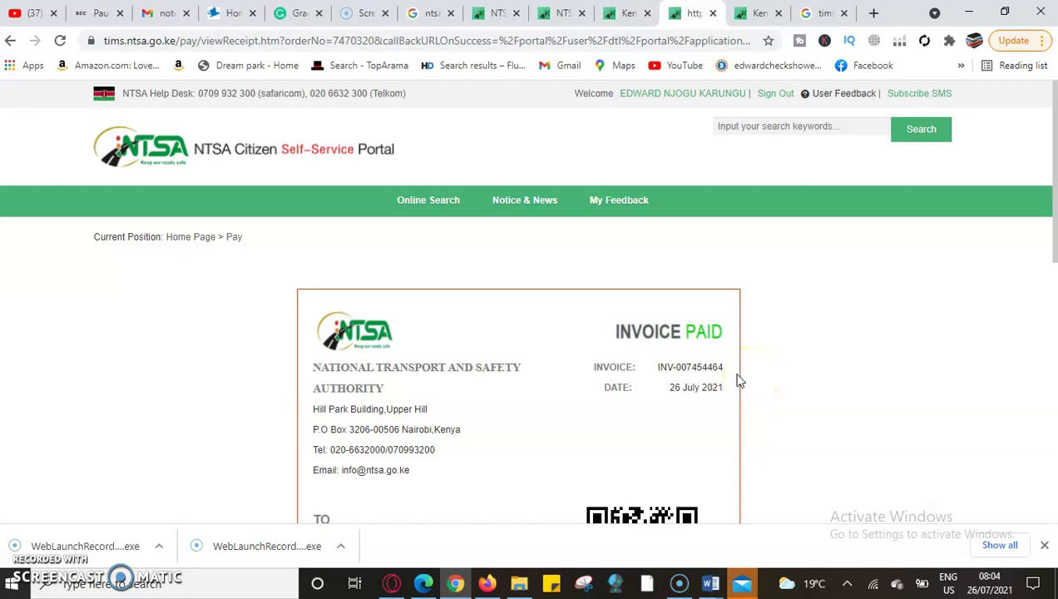
{"action": "left_click", "coordinate": [625, 14]}
{"action": "scroll", "coordinate": [582, 181], "scroll_direction": "up", "scroll_amount": 5}
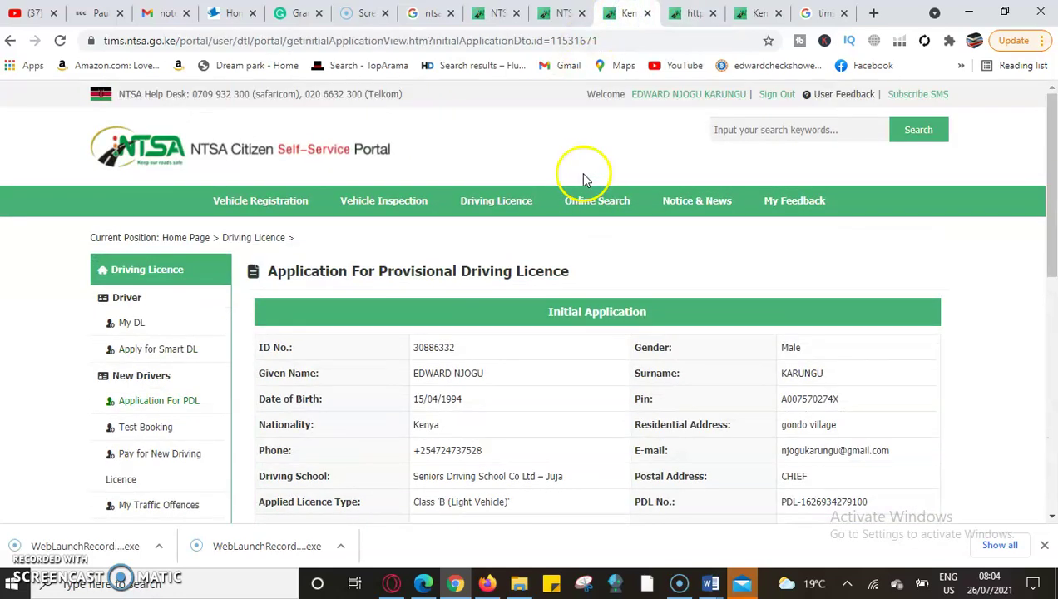
{"action": "left_click", "coordinate": [689, 15]}
{"action": "scroll", "coordinate": [250, 391], "scroll_direction": "down", "scroll_amount": 2}
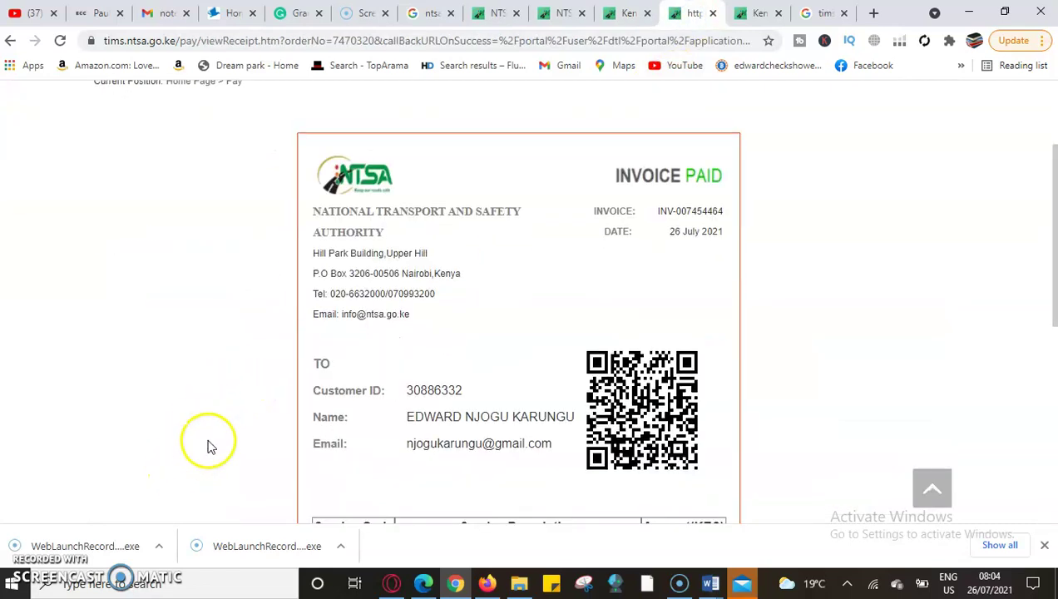